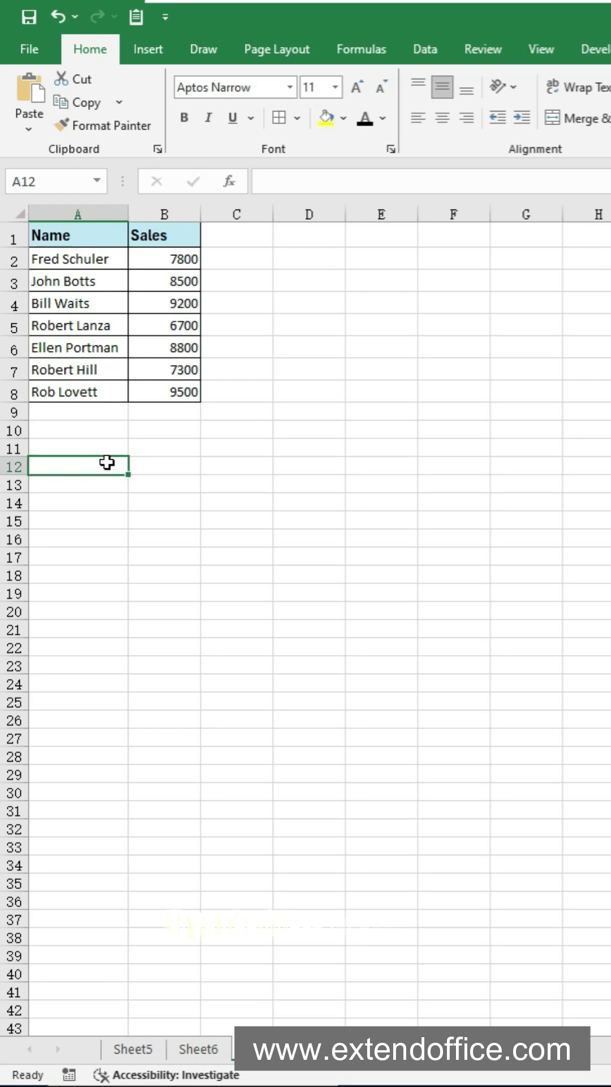
Step: Chart the Name and Sales table A1:B8 as a 2-D clustered column chart
{"action": "left_click_drag", "start_coordinate": [86, 241], "coordinate": [165, 392]}
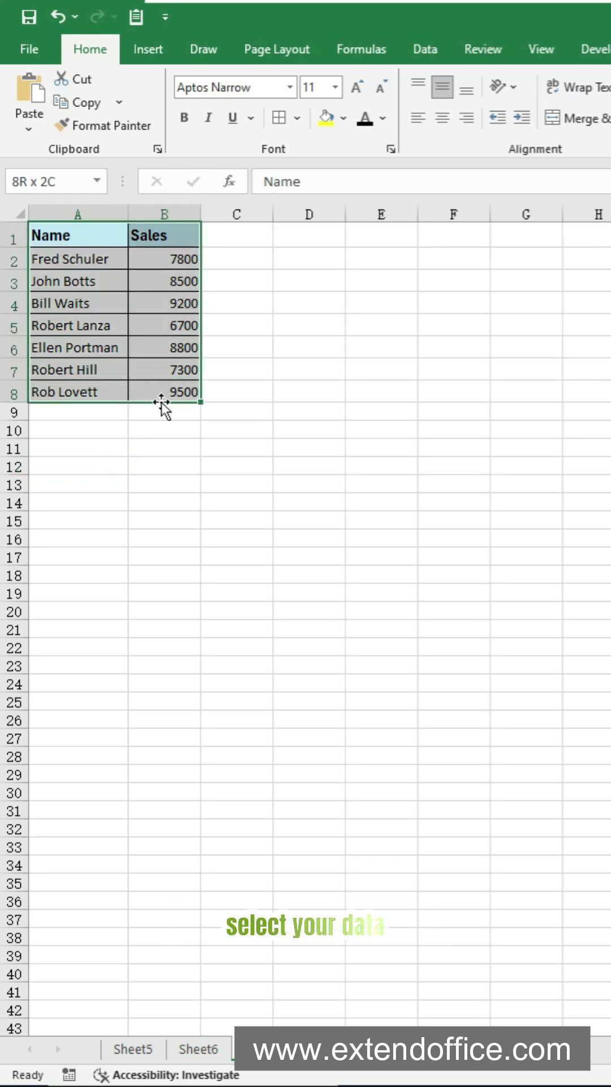
{"action": "left_click", "coordinate": [154, 48]}
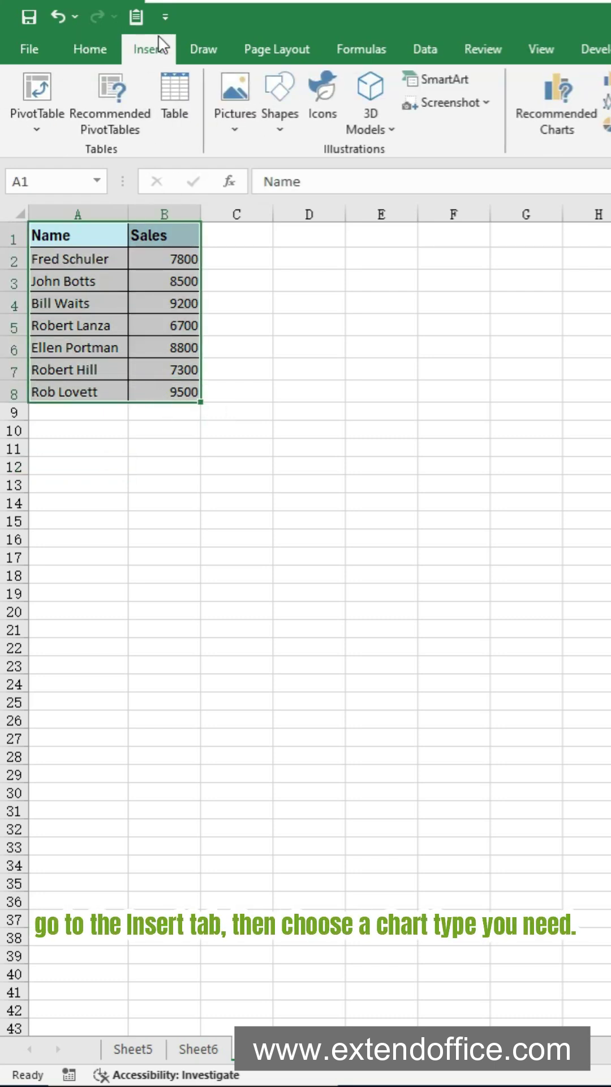
{"action": "left_click", "coordinate": [519, 79]}
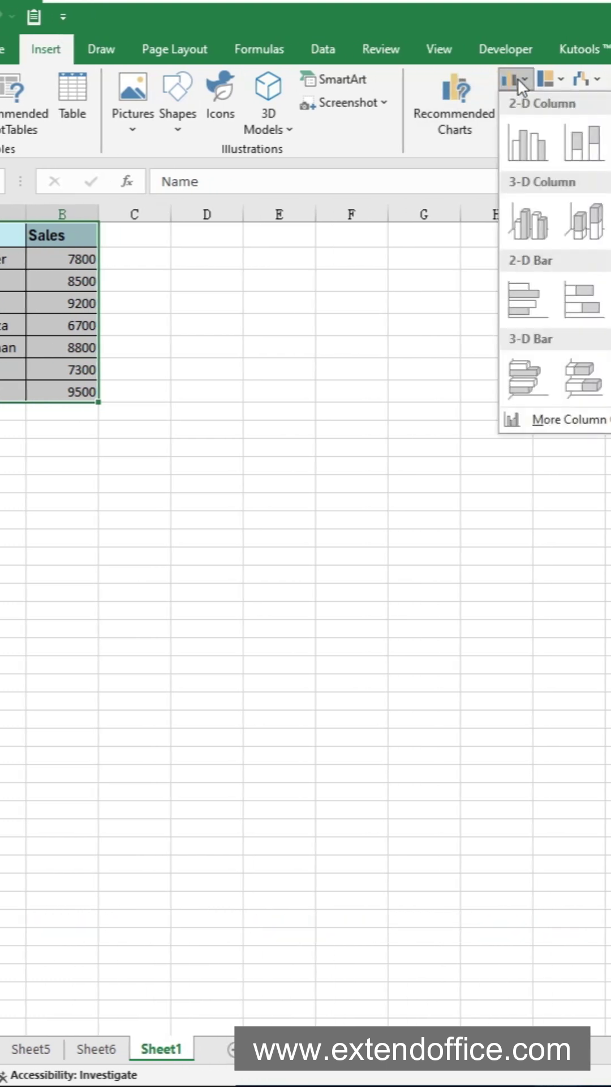
{"action": "left_click", "coordinate": [529, 144]}
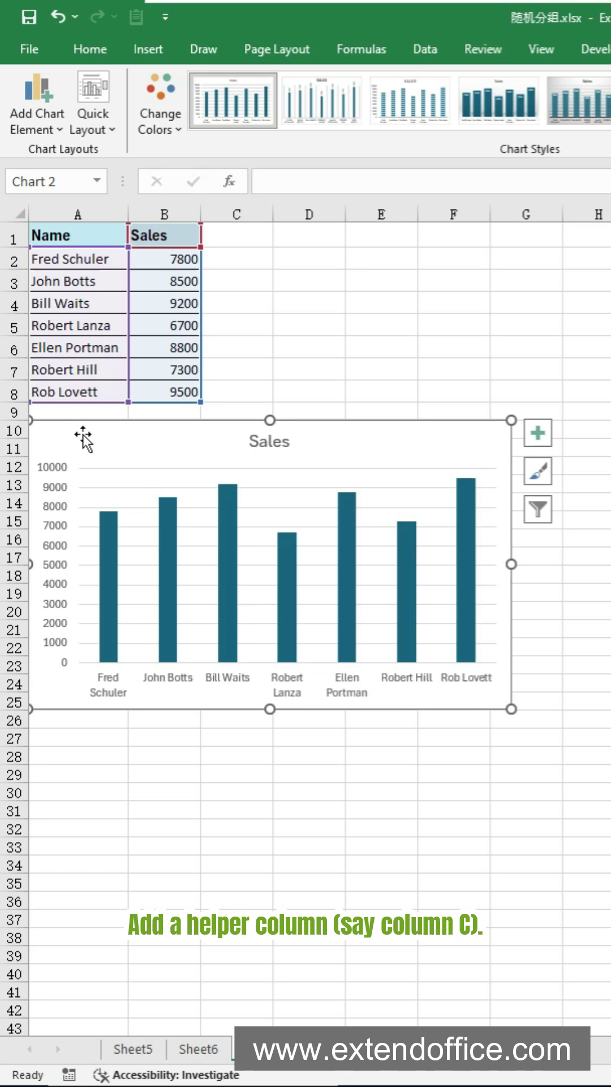
Step: Enter =AVERAGE($B$2:$B$8) in C2 and fill it down to C8
{"action": "left_click", "coordinate": [237, 260]}
{"action": "type", "text": "="}
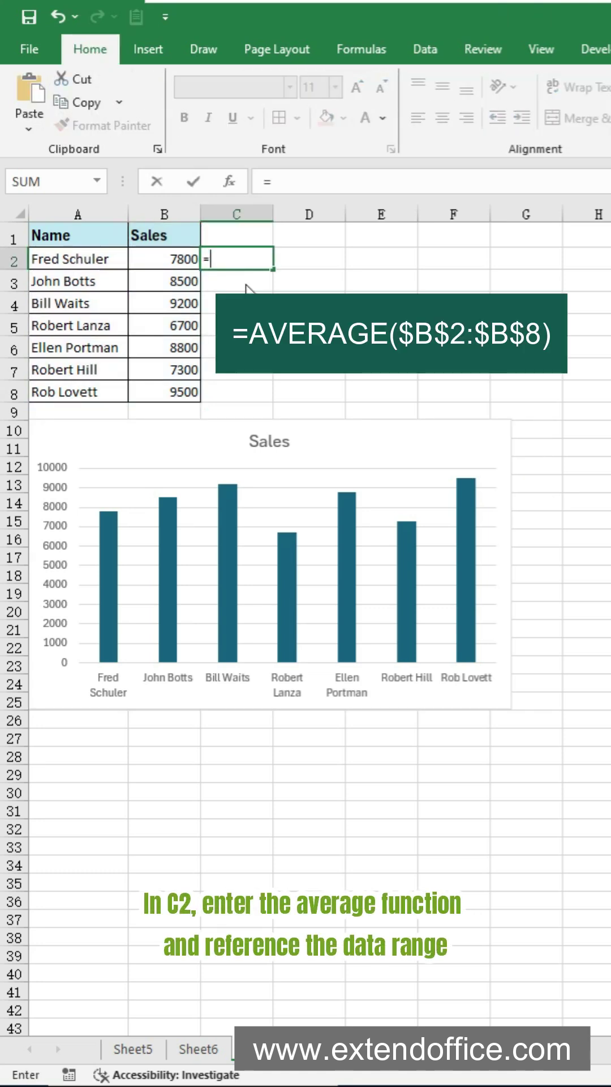
{"action": "type", "text": "aver"}
{"action": "double_click", "coordinate": [257, 281]}
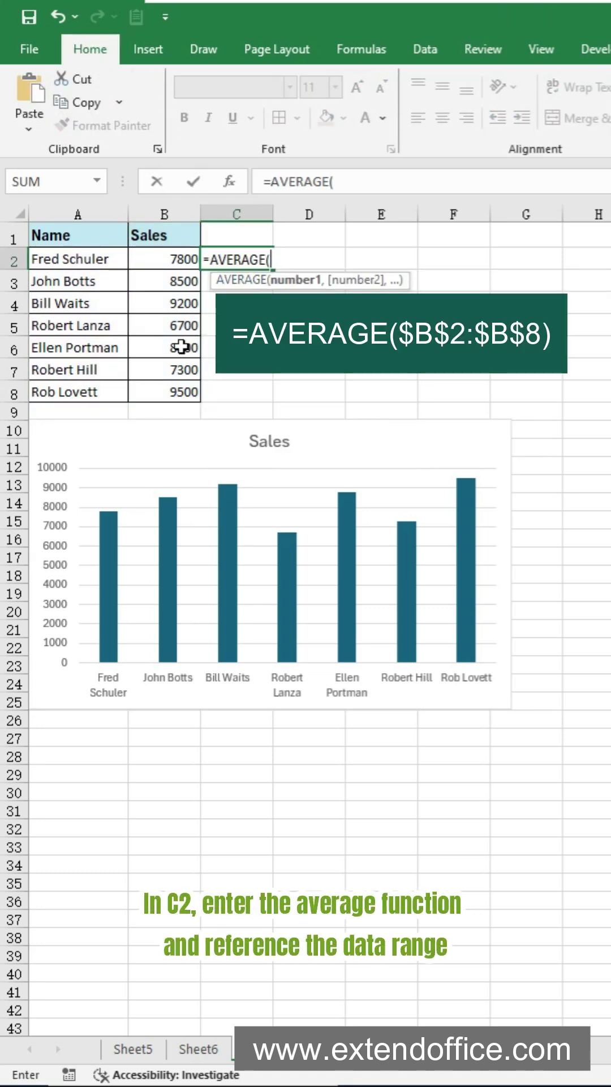
{"action": "left_click_drag", "start_coordinate": [165, 259], "coordinate": [178, 391]}
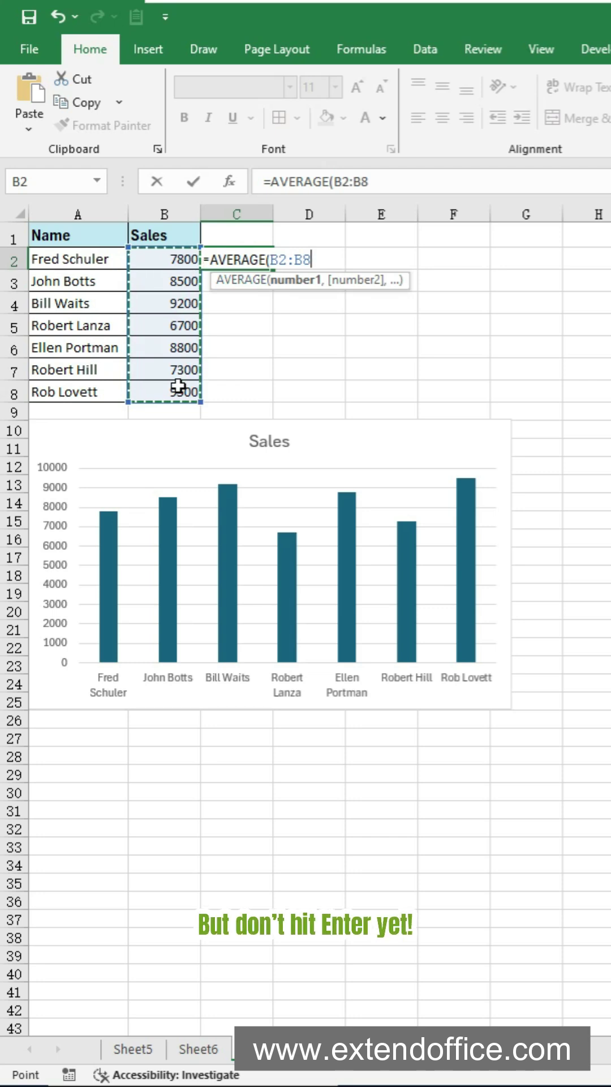
{"action": "key", "text": "F4"}
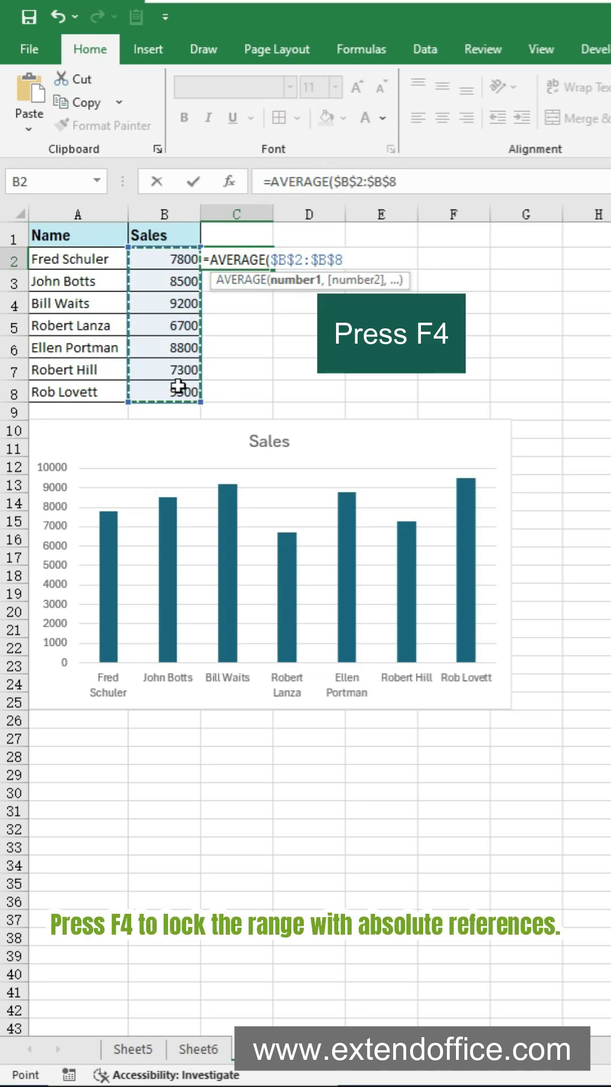
{"action": "key", "text": "Return"}
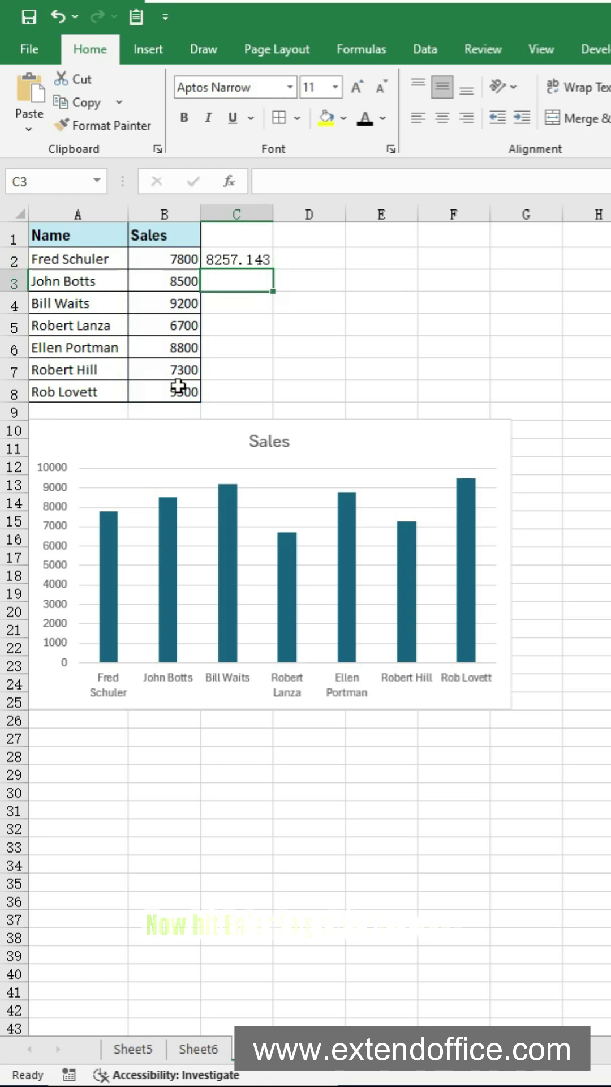
{"action": "left_click", "coordinate": [247, 262]}
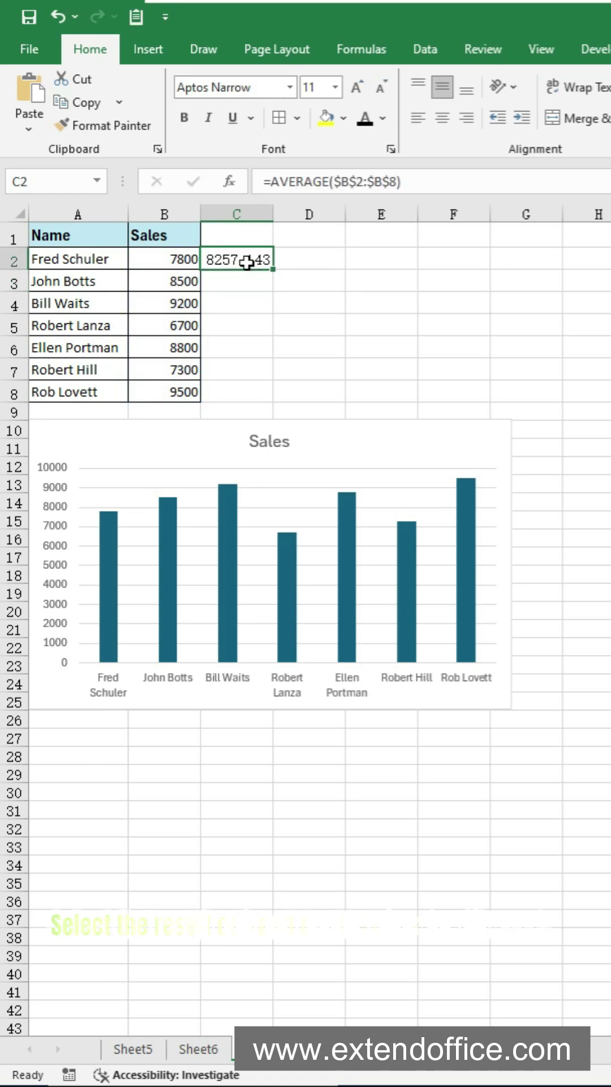
{"action": "double_click", "coordinate": [274, 270]}
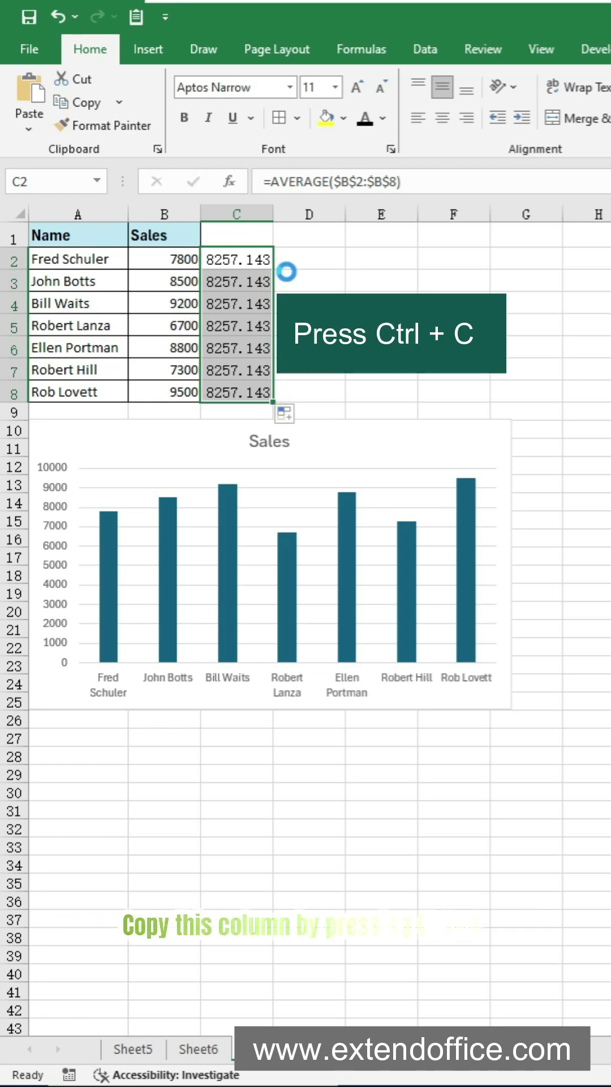
Step: Copy the averages in C2:C8 and paste them into the Sales chart
{"action": "key", "text": "ctrl+c"}
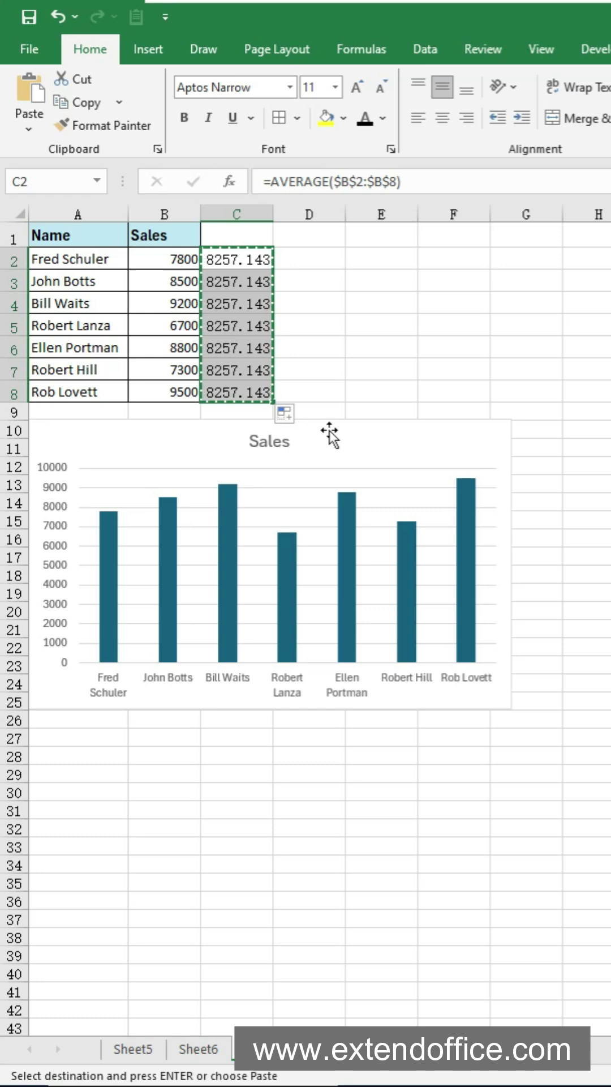
{"action": "left_click", "coordinate": [329, 433]}
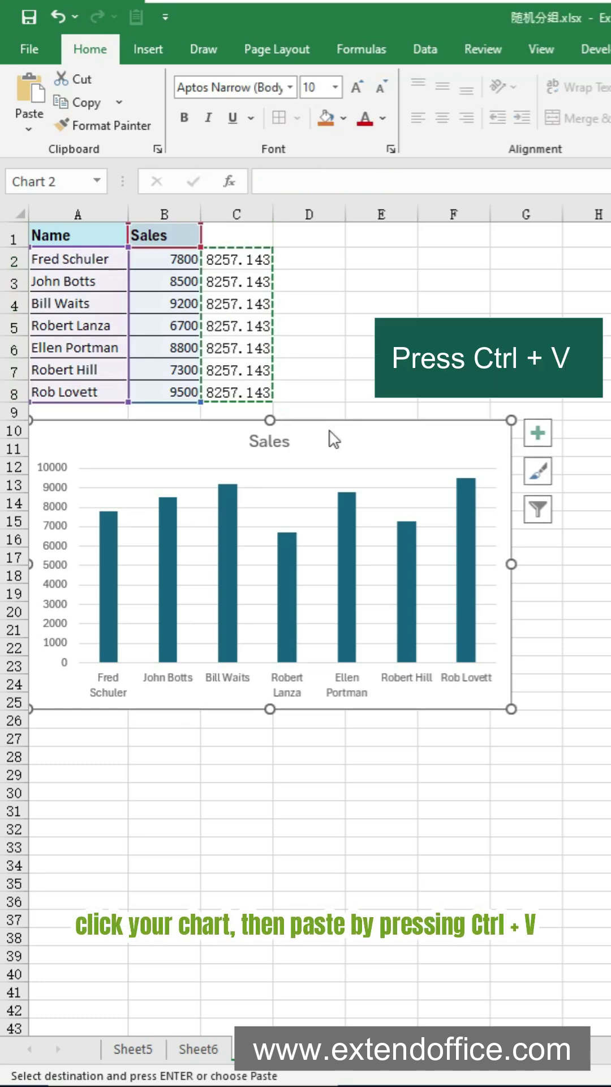
{"action": "key", "text": "ctrl+v"}
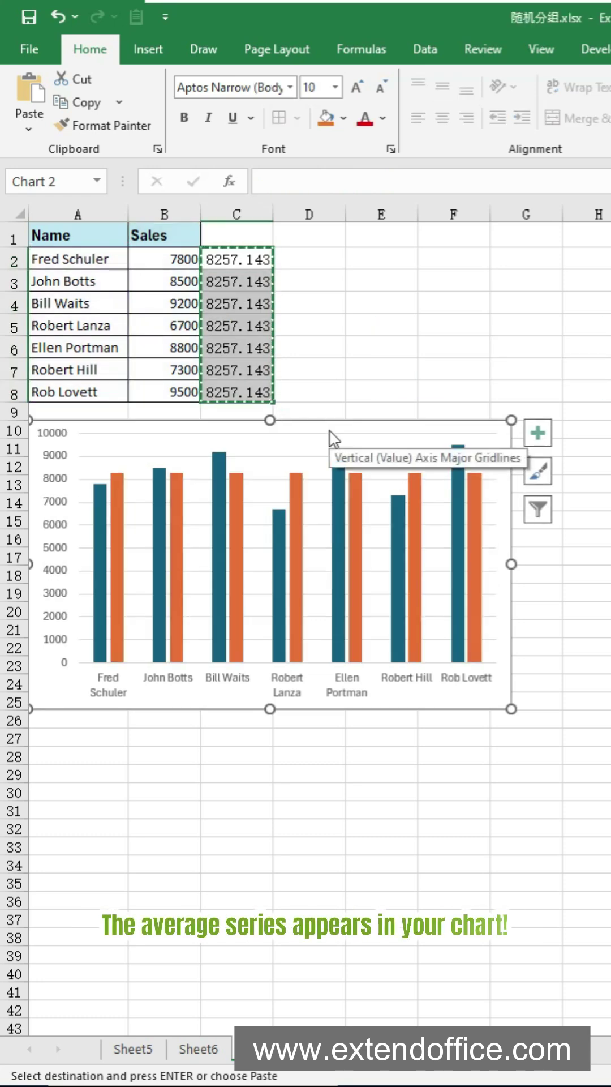
Step: Change the Series2 average series' chart type to Line
{"action": "left_click", "coordinate": [180, 513]}
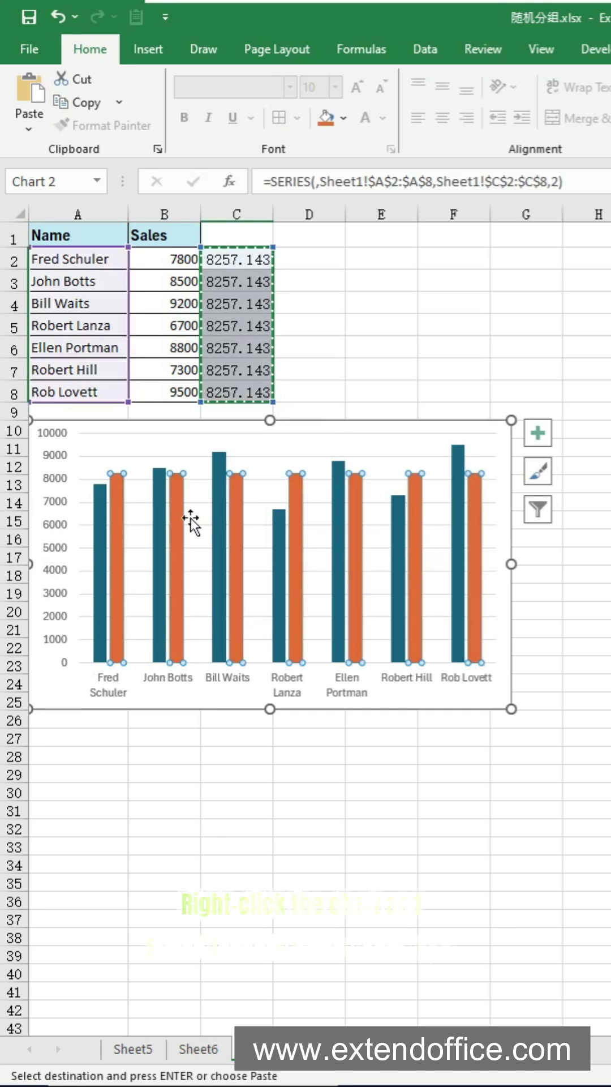
{"action": "right_click", "coordinate": [181, 514]}
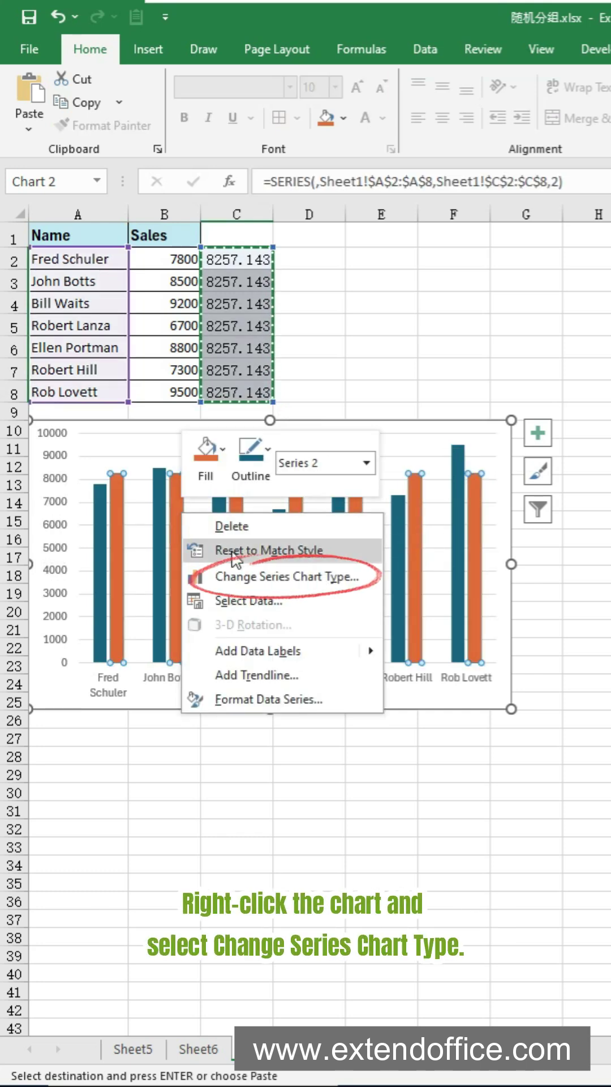
{"action": "left_click", "coordinate": [234, 578]}
{"action": "left_click", "coordinate": [433, 854]}
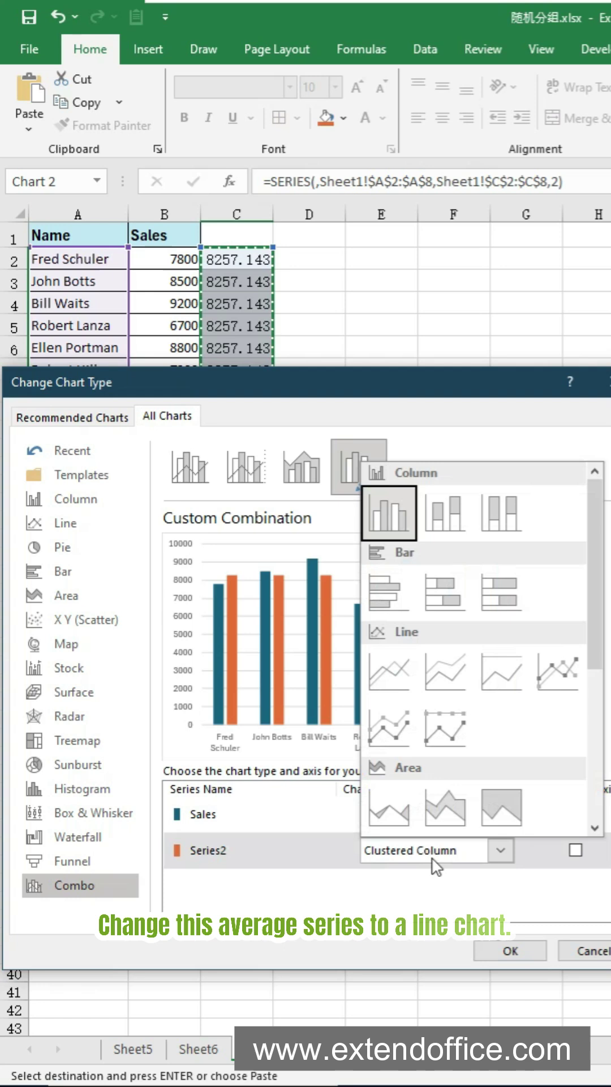
{"action": "left_click", "coordinate": [389, 673]}
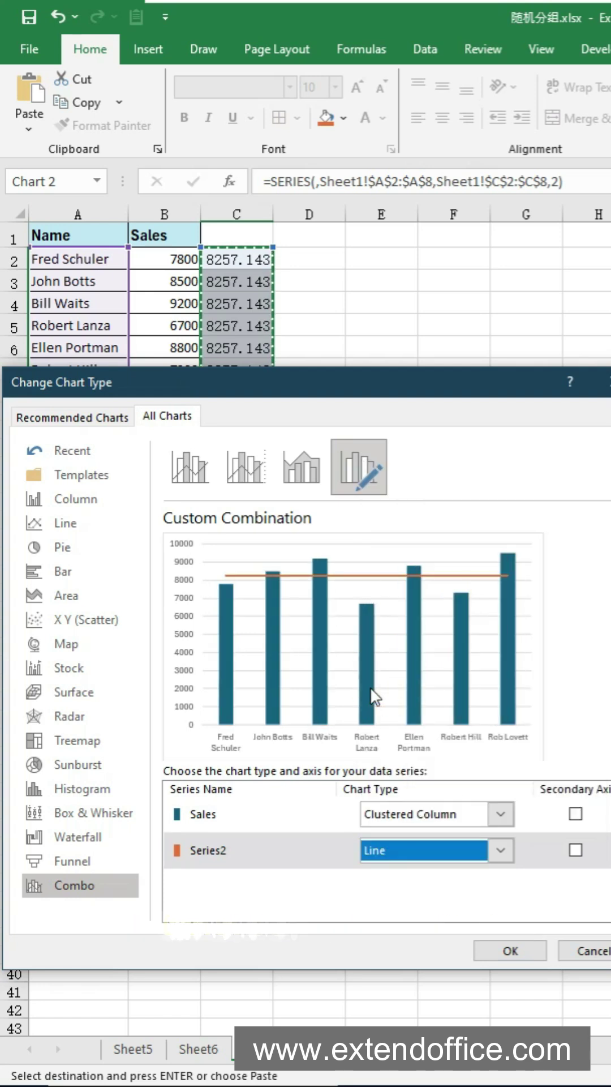
{"action": "left_click", "coordinate": [509, 949]}
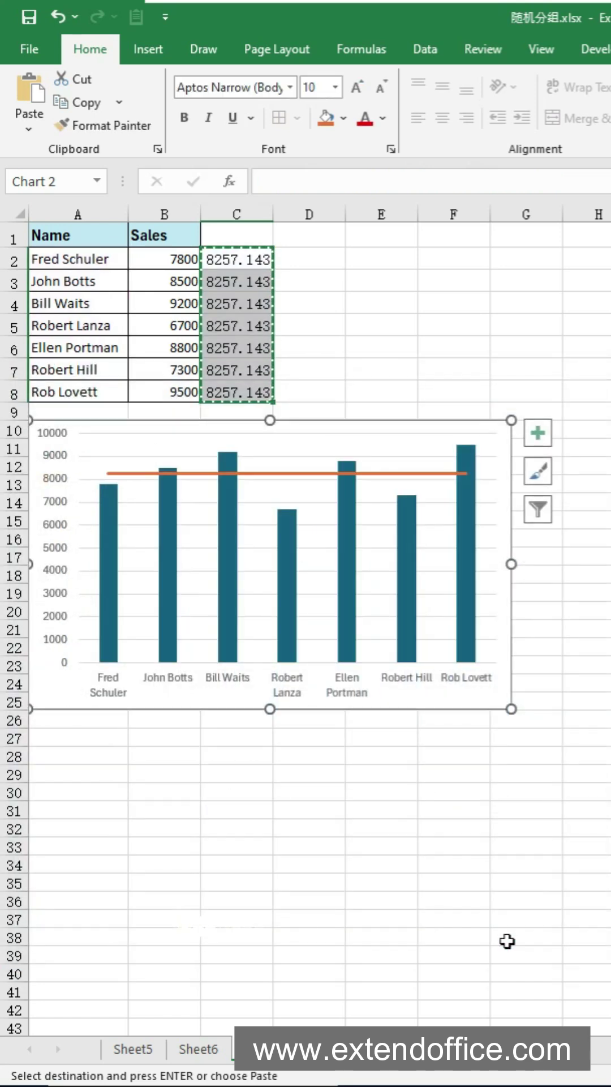
{"action": "left_click", "coordinate": [287, 473]}
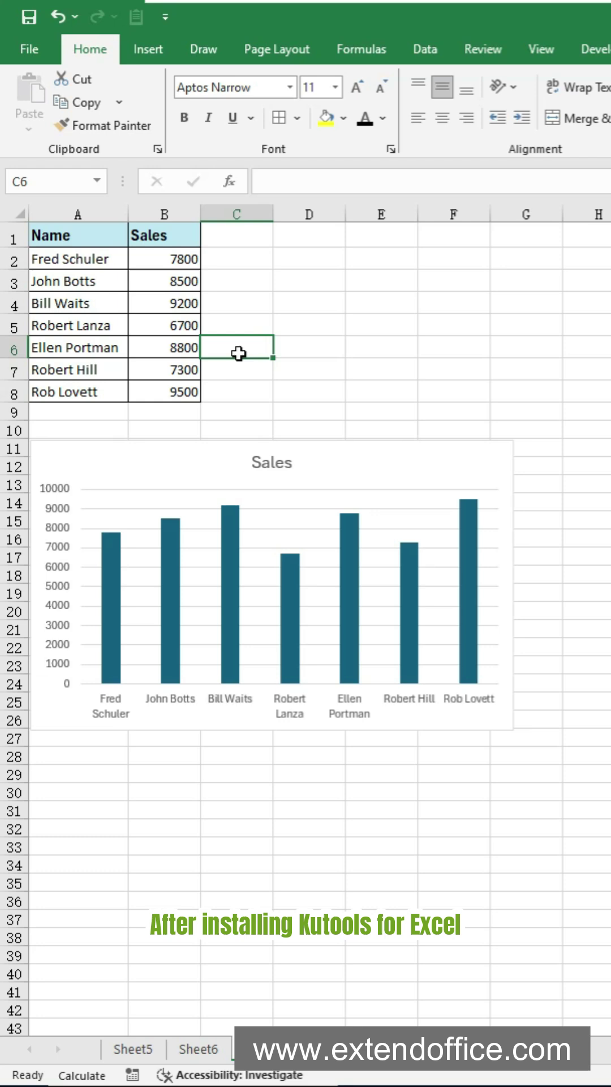
Step: Add an Average line to the second Sales chart with Kutools' Add Line to Chart
{"action": "left_click", "coordinate": [186, 472]}
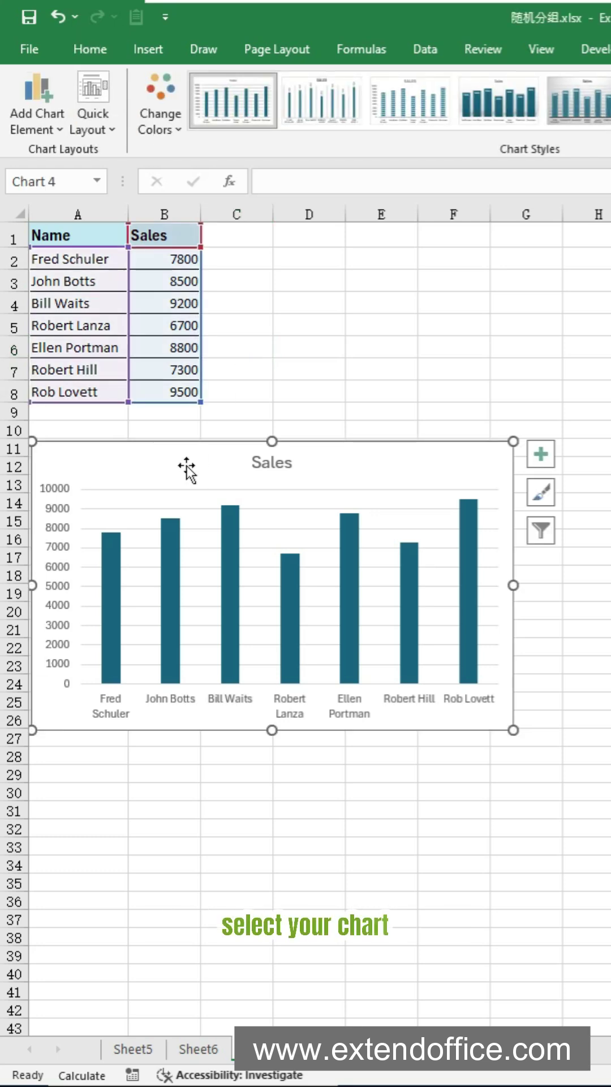
{"action": "left_click", "coordinate": [174, 48]}
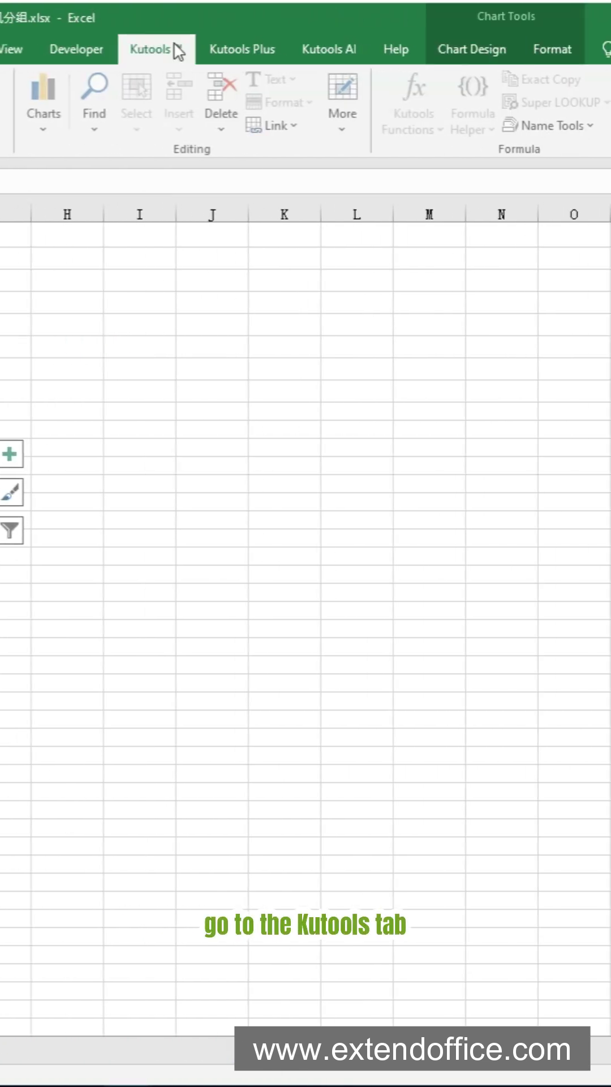
{"action": "left_click", "coordinate": [48, 126]}
{"action": "mouse_move", "coordinate": [102, 478]}
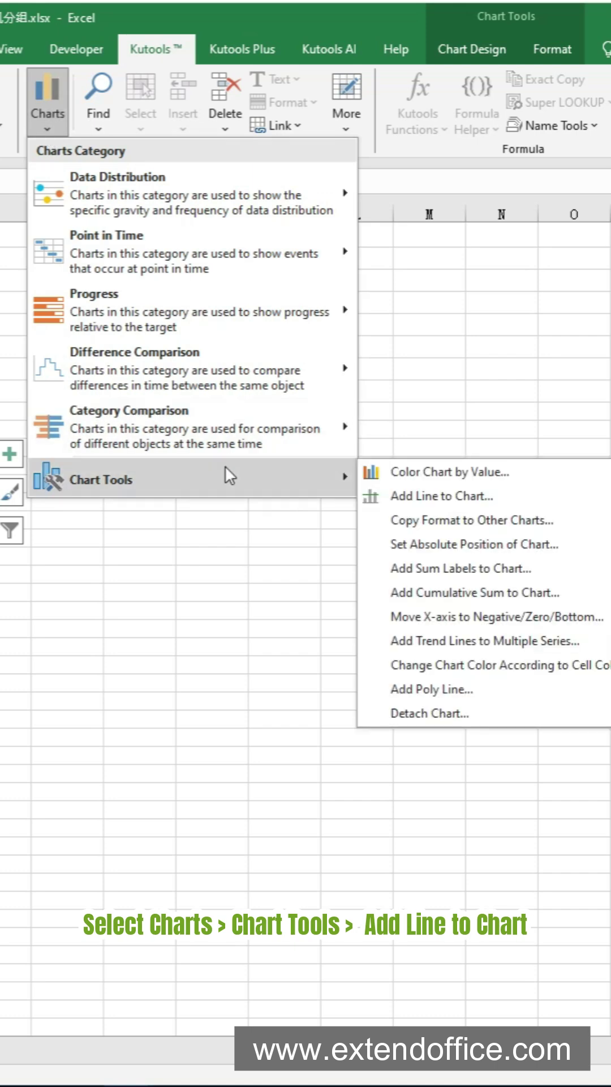
{"action": "left_click", "coordinate": [440, 496]}
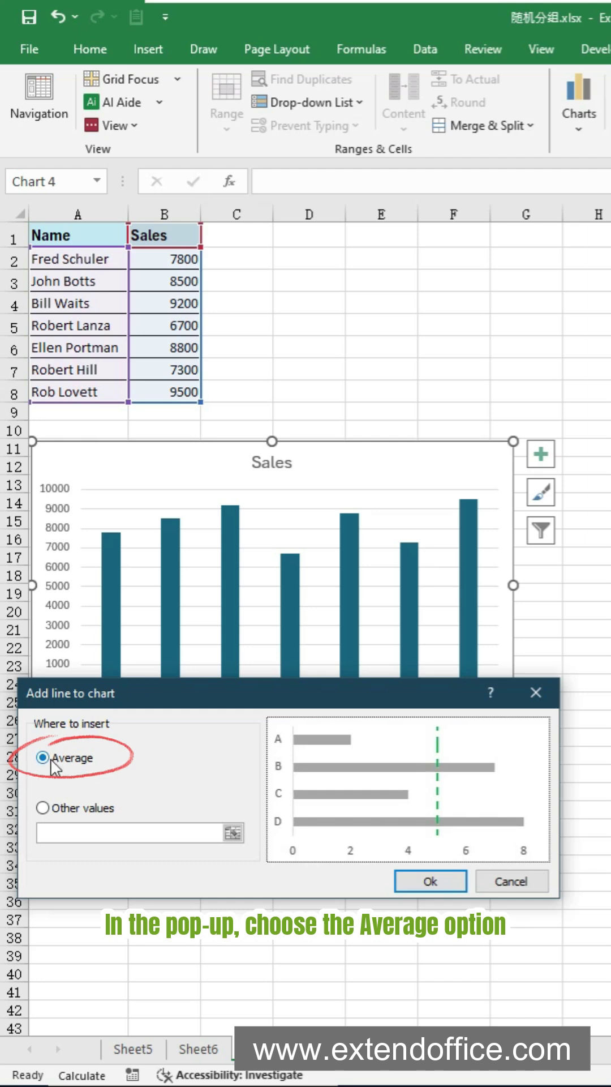
{"action": "left_click", "coordinate": [430, 880]}
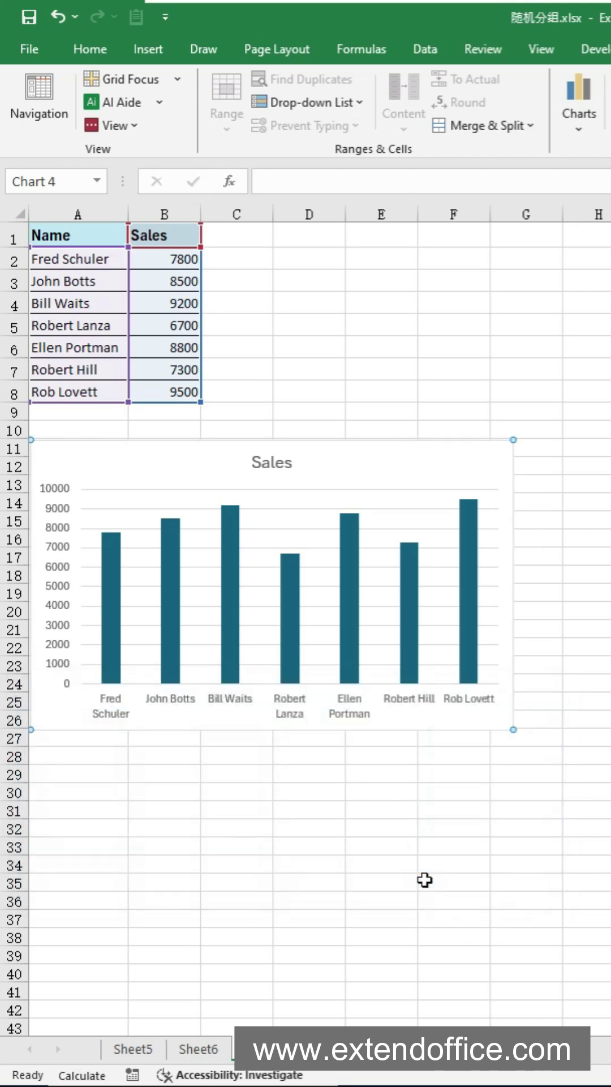
{"action": "left_click", "coordinate": [247, 493]}
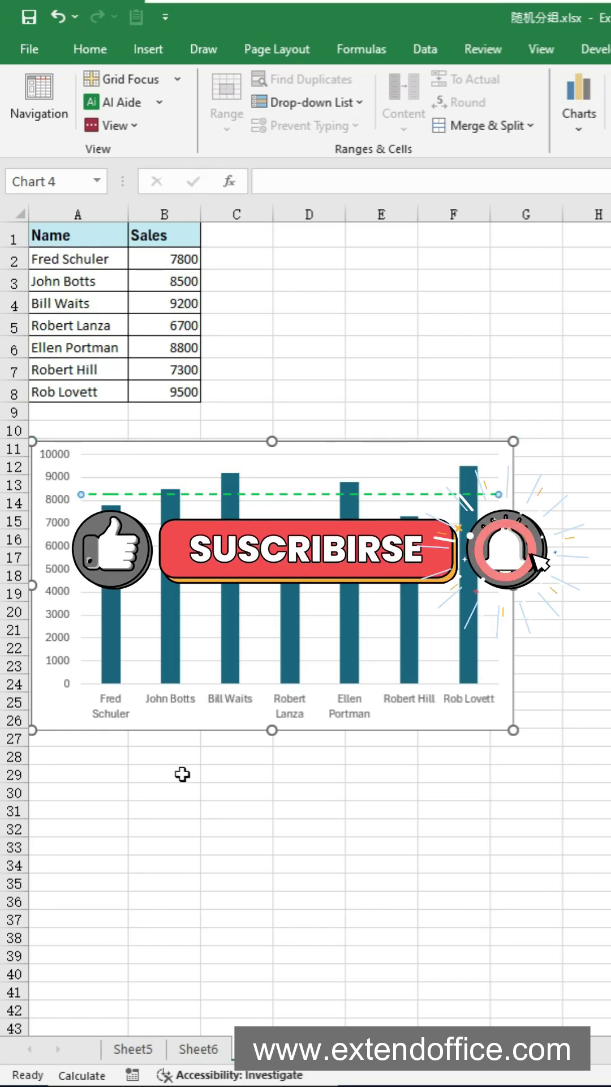
{"action": "left_click", "coordinate": [183, 774]}
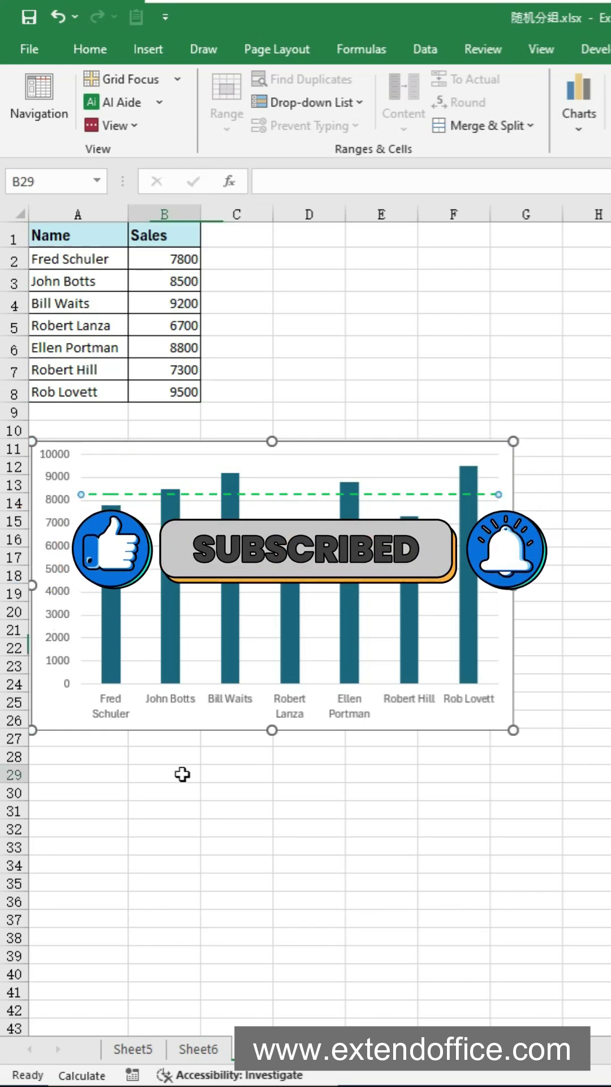